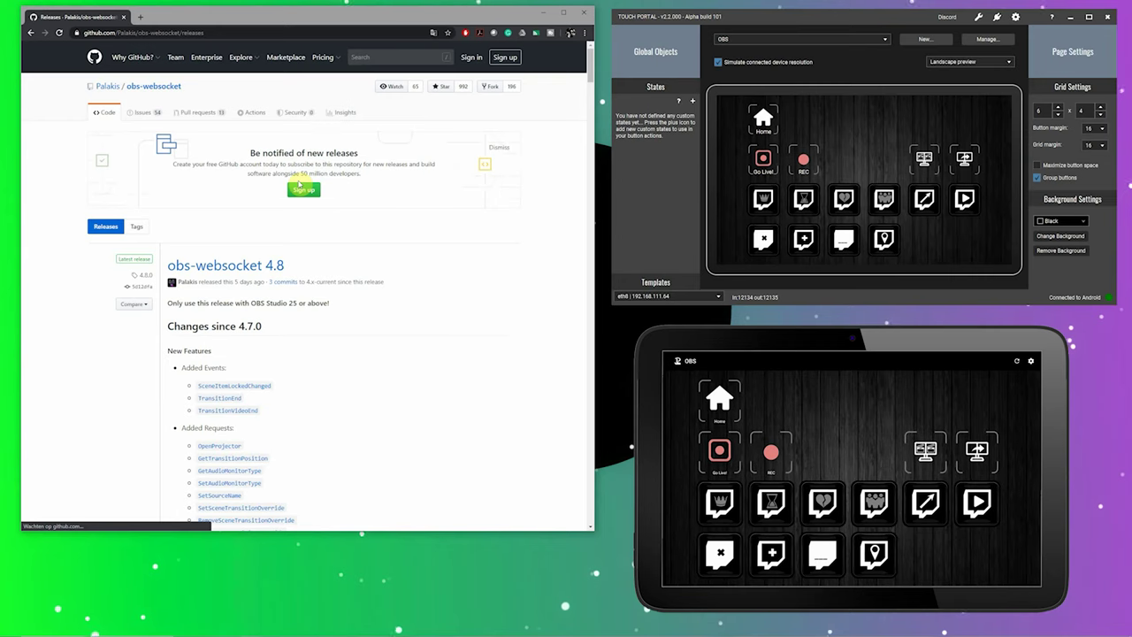
# Download obs-websocket-4.8.0-Windows-Installer.exe from the GitHub release's Assets
pyautogui.scroll(-10, 299, 185)
pyautogui.scroll(-5, 299, 185)
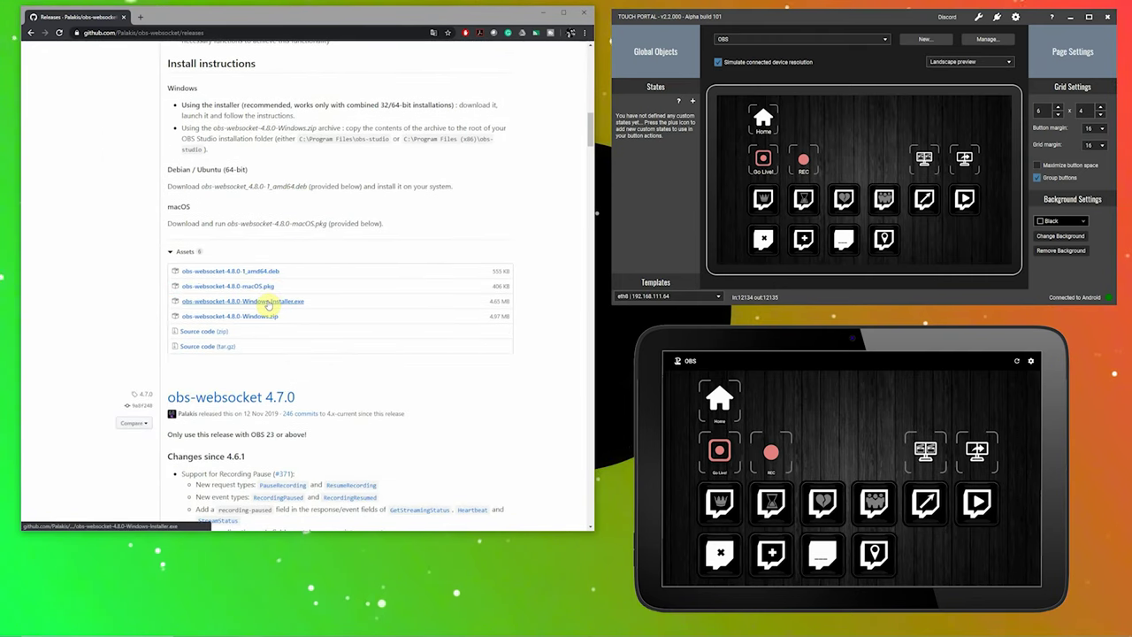
pyautogui.click(267, 302)
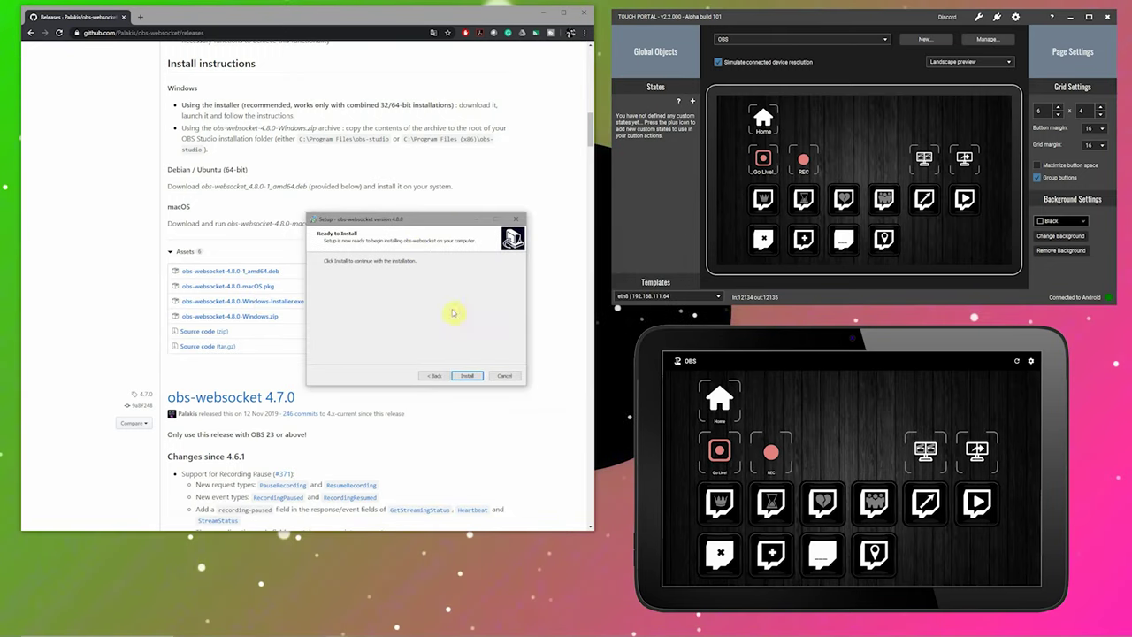
# Run the obs-websocket installer through Install to Finish
pyautogui.click(467, 376)
pyautogui.click(467, 375)
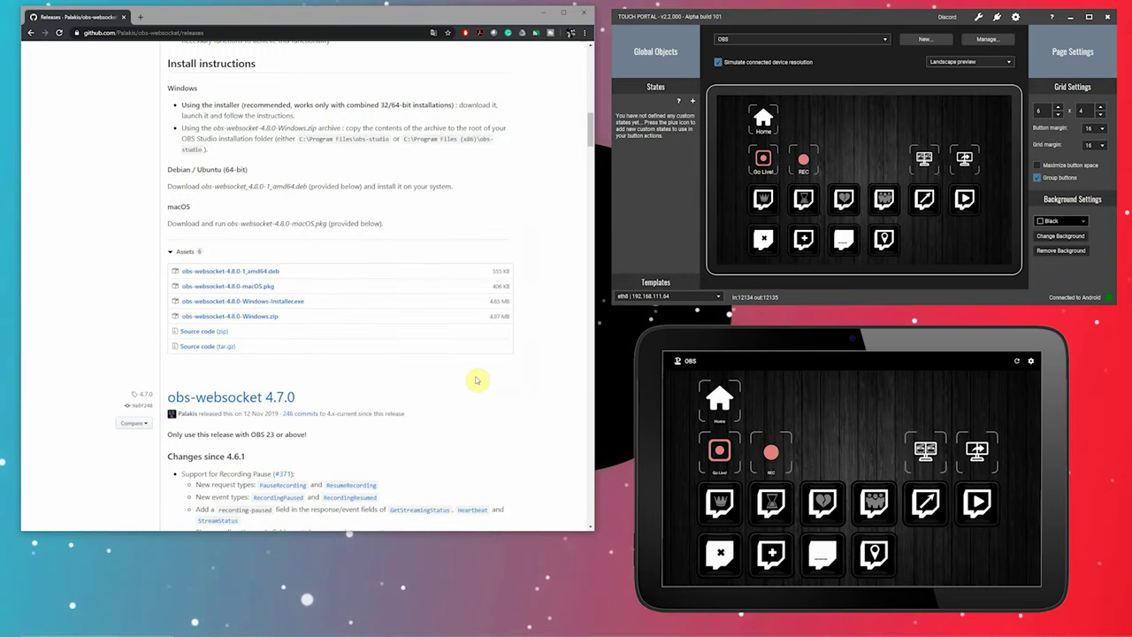
pyautogui.click(7, 631)
pyautogui.click(7, 631)
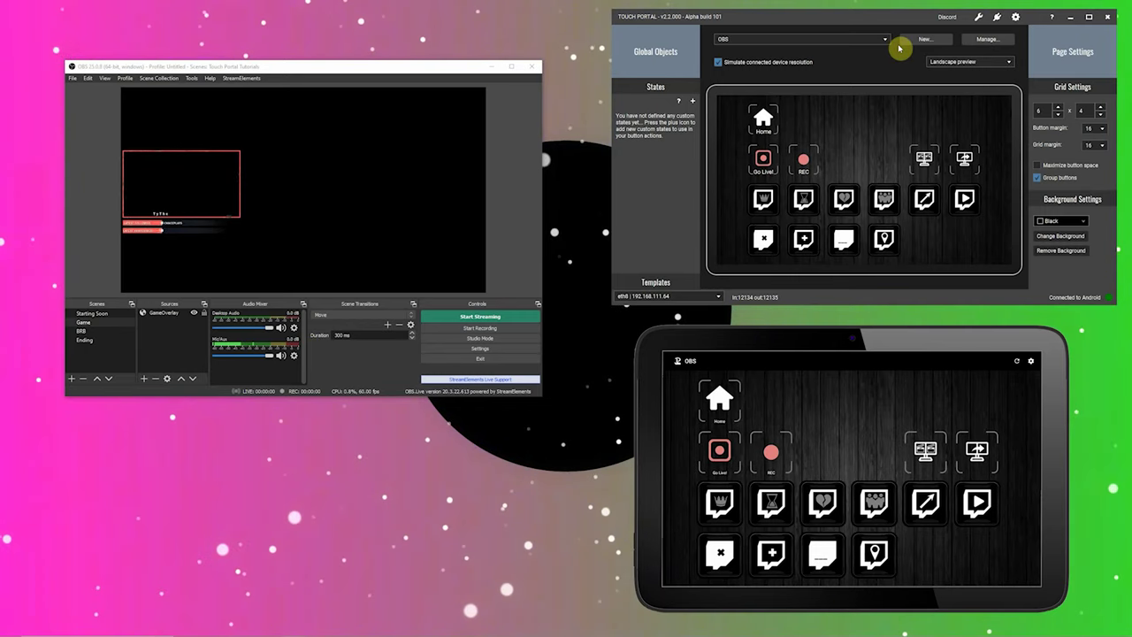
# Create a button with an OBS Set Scene action for Starting Soon, labelled 'Starting Soon'
pyautogui.click(804, 116)
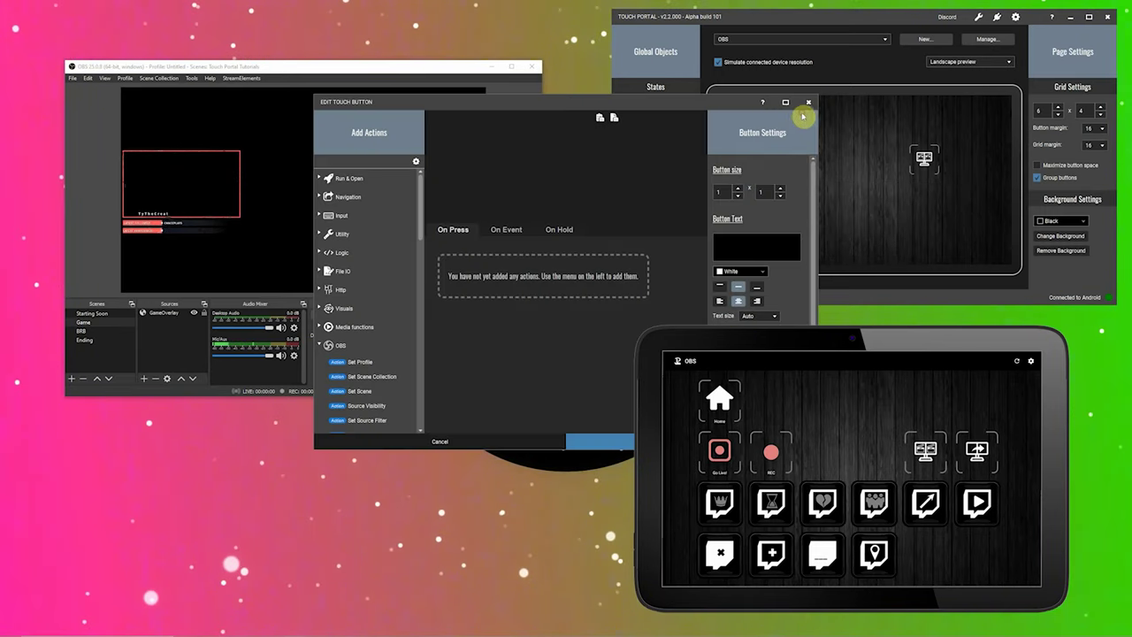
pyautogui.moveTo(507, 106); pyautogui.dragTo(263, 88)
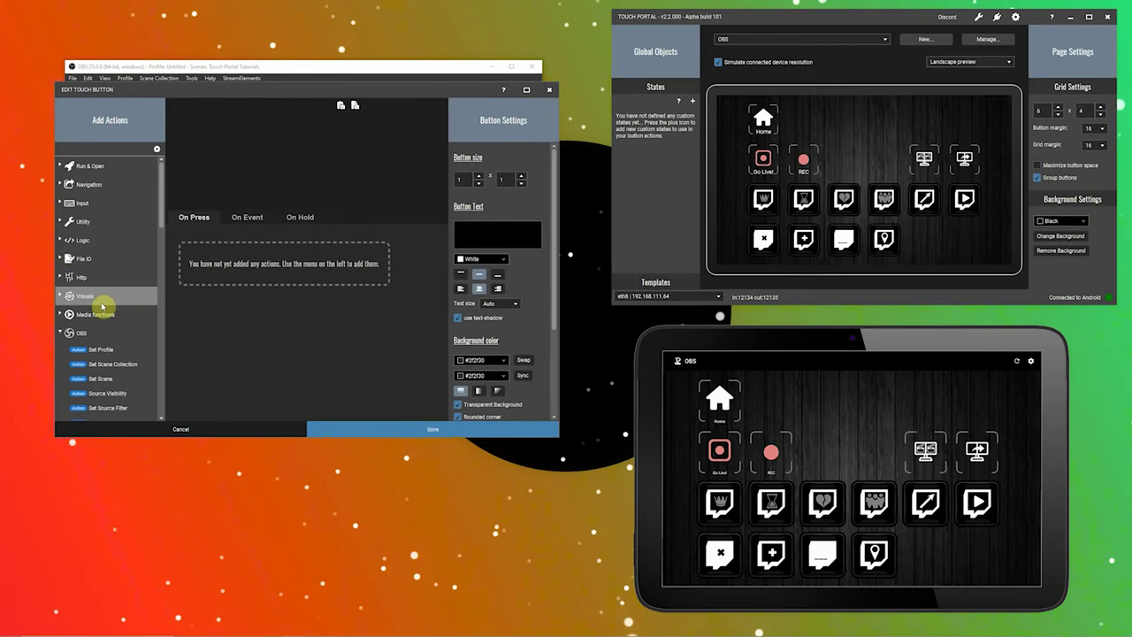
pyautogui.doubleClick(96, 385)
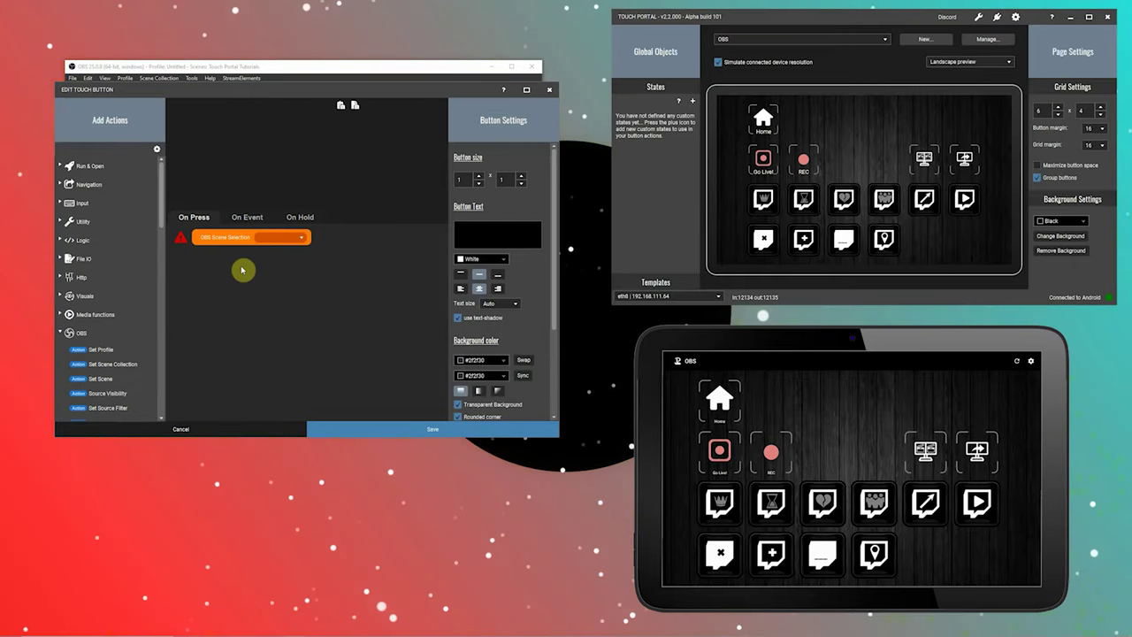
pyautogui.click(278, 237)
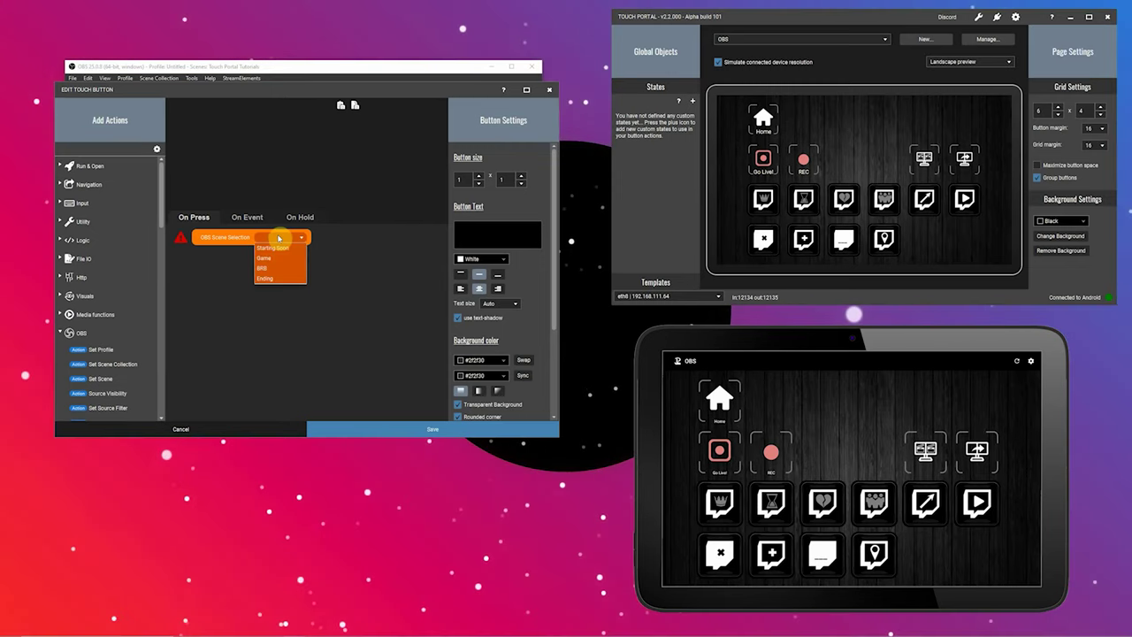
pyautogui.click(273, 249)
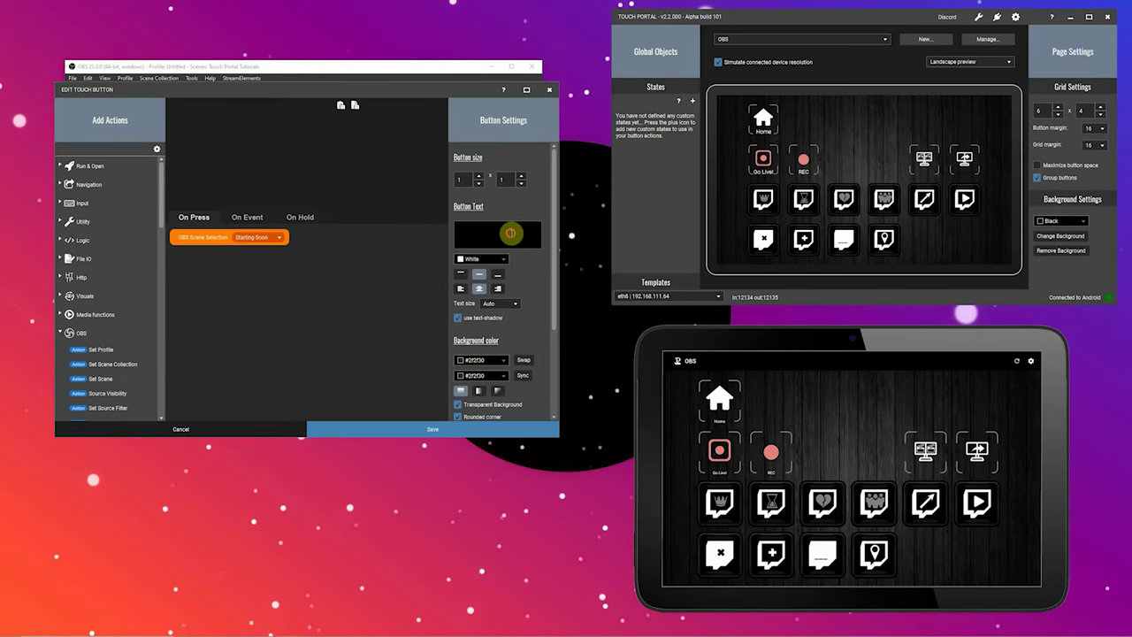
pyautogui.click(511, 233)
pyautogui.write('Starting Soon')
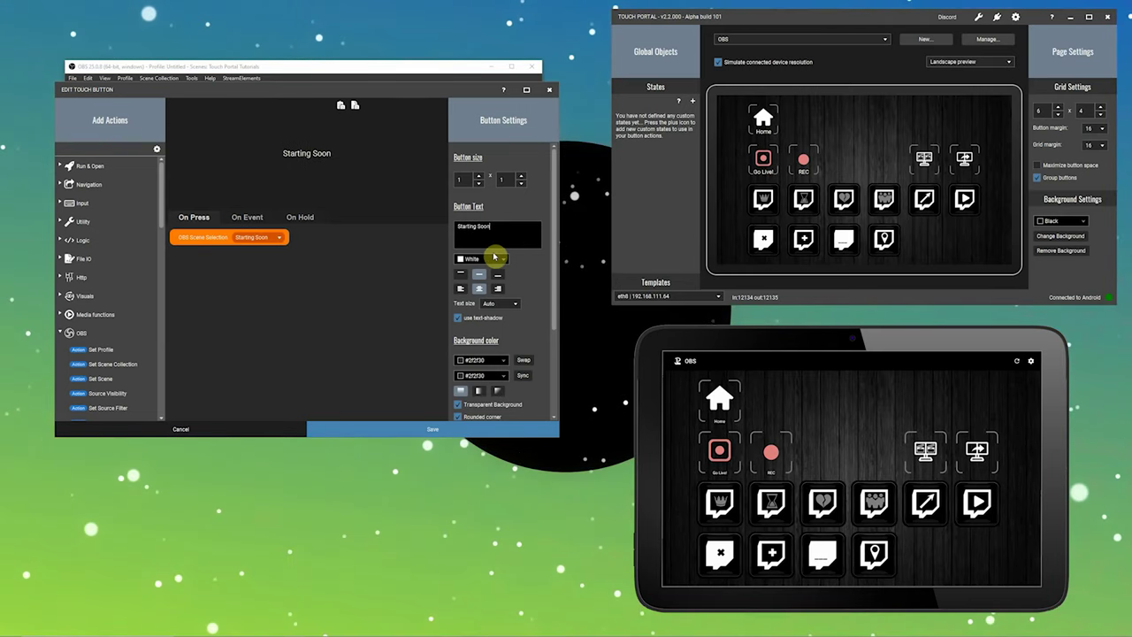
pyautogui.scroll(-3, 478, 309)
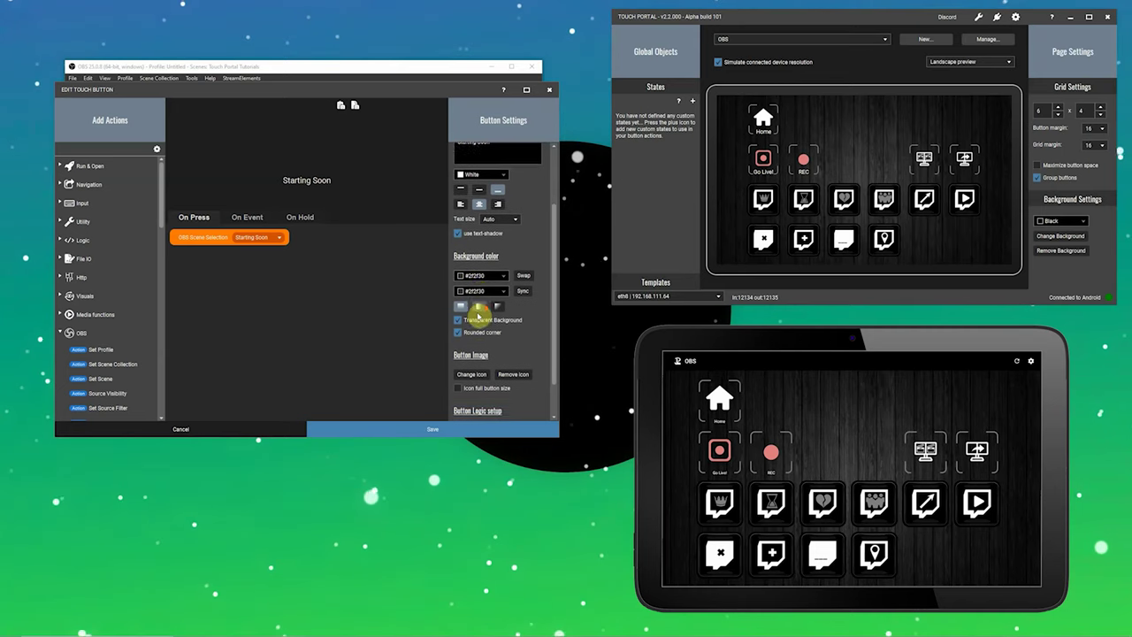
# Set the button image to the Streaming Icon Pack's clapperboard icon
pyautogui.scroll(-1, 478, 314)
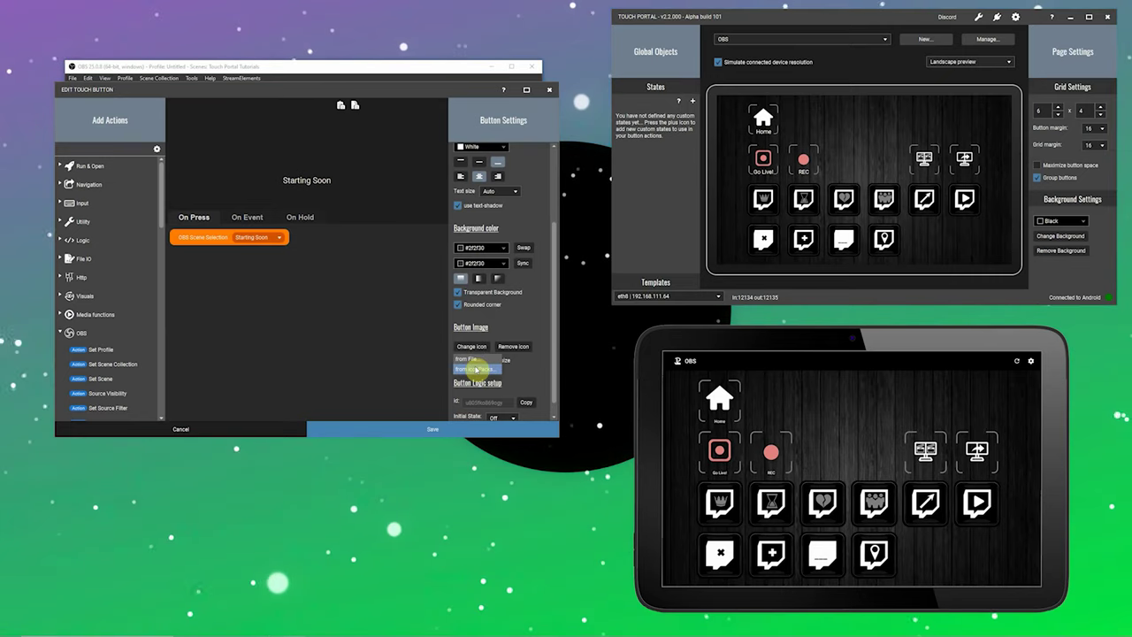
pyautogui.click(473, 347)
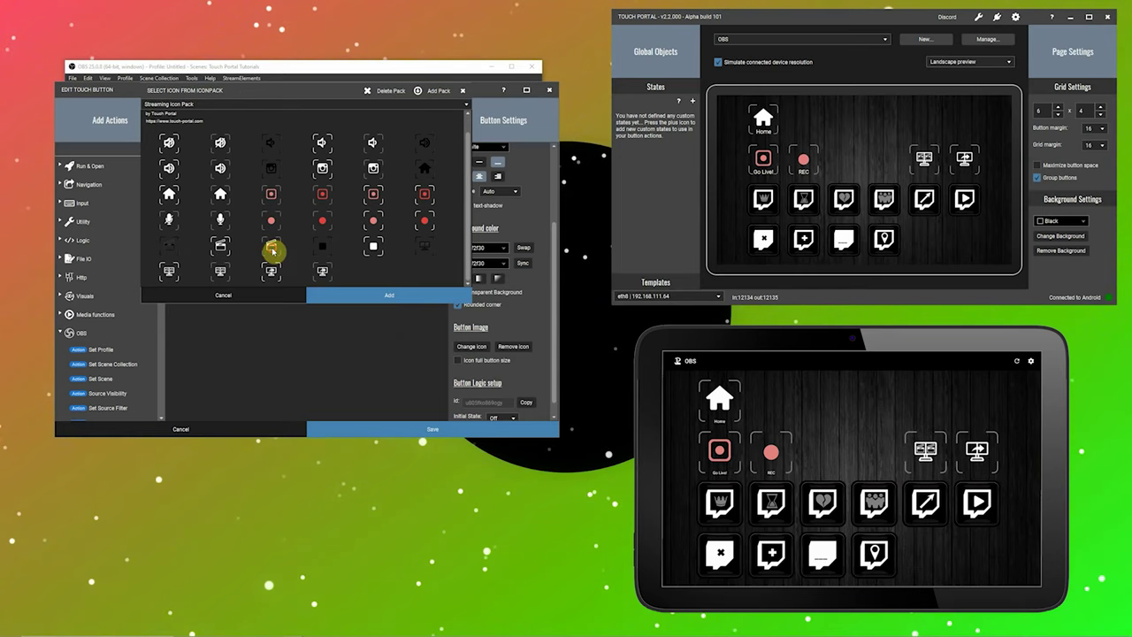
pyautogui.click(273, 251)
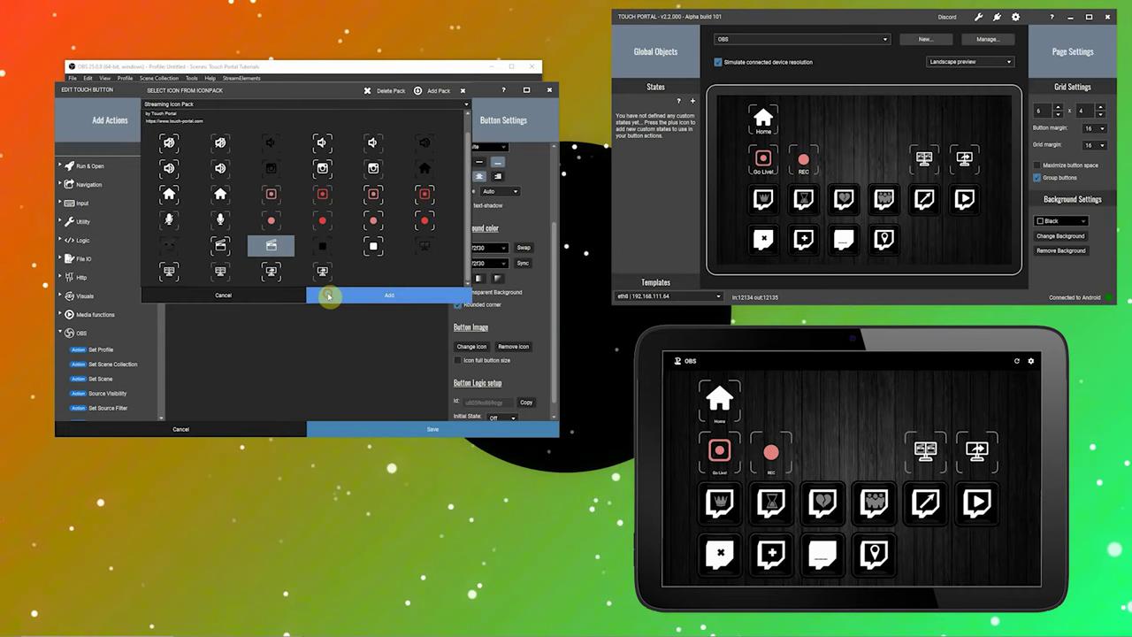
pyautogui.click(328, 296)
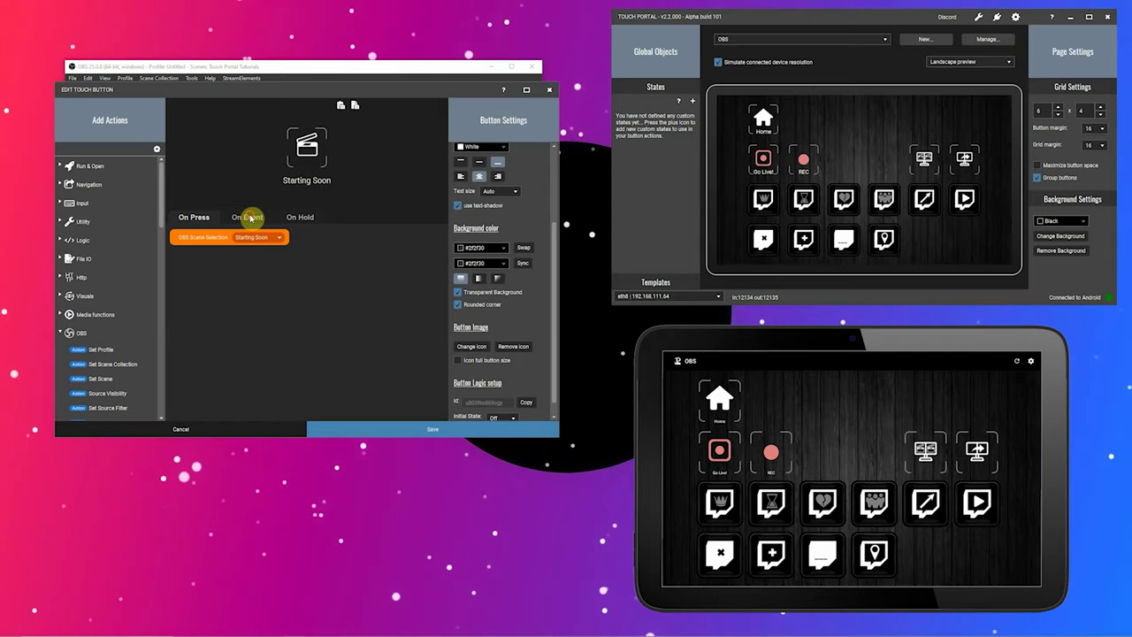
# Add an On Event scene-change trigger for when OBS switches to Starting Soon
pyautogui.click(251, 218)
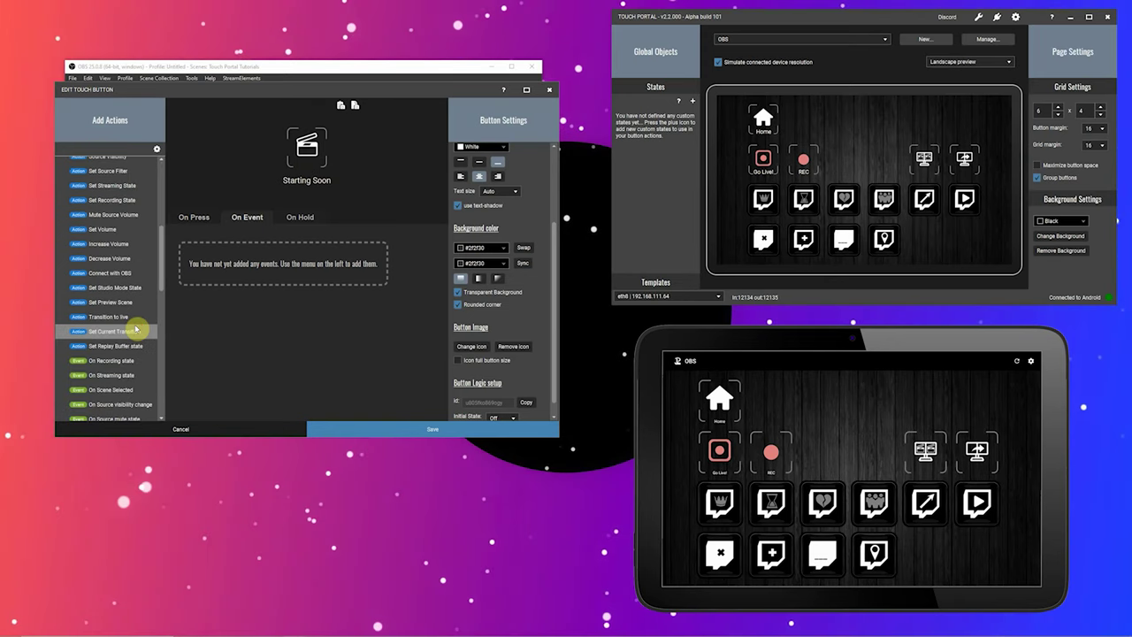
pyautogui.scroll(-1, 136, 329)
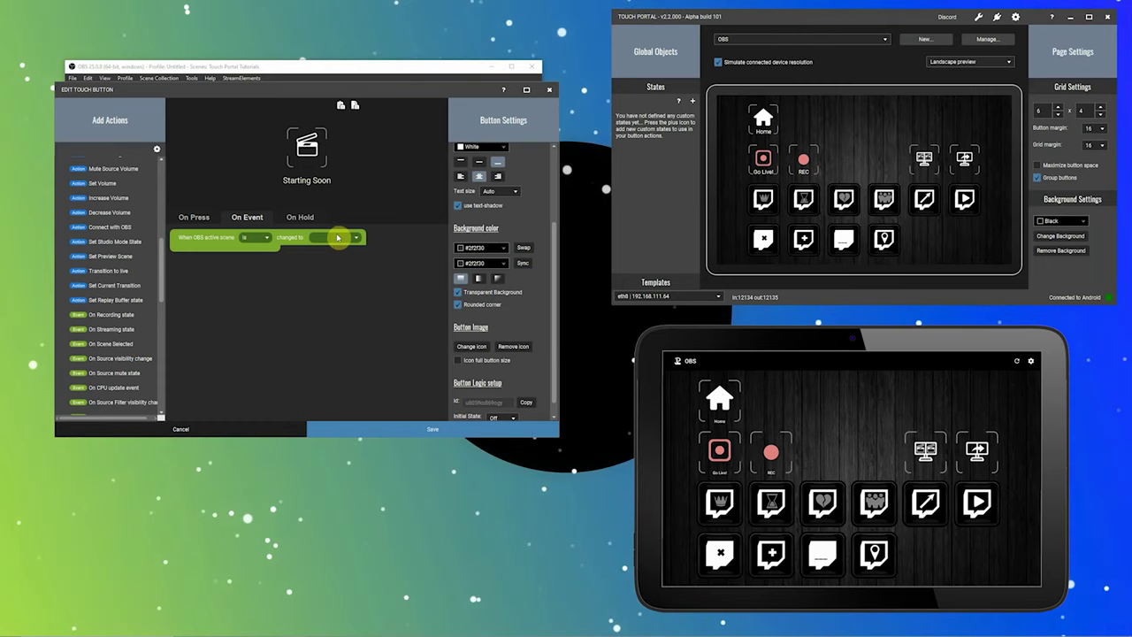
pyautogui.click(337, 237)
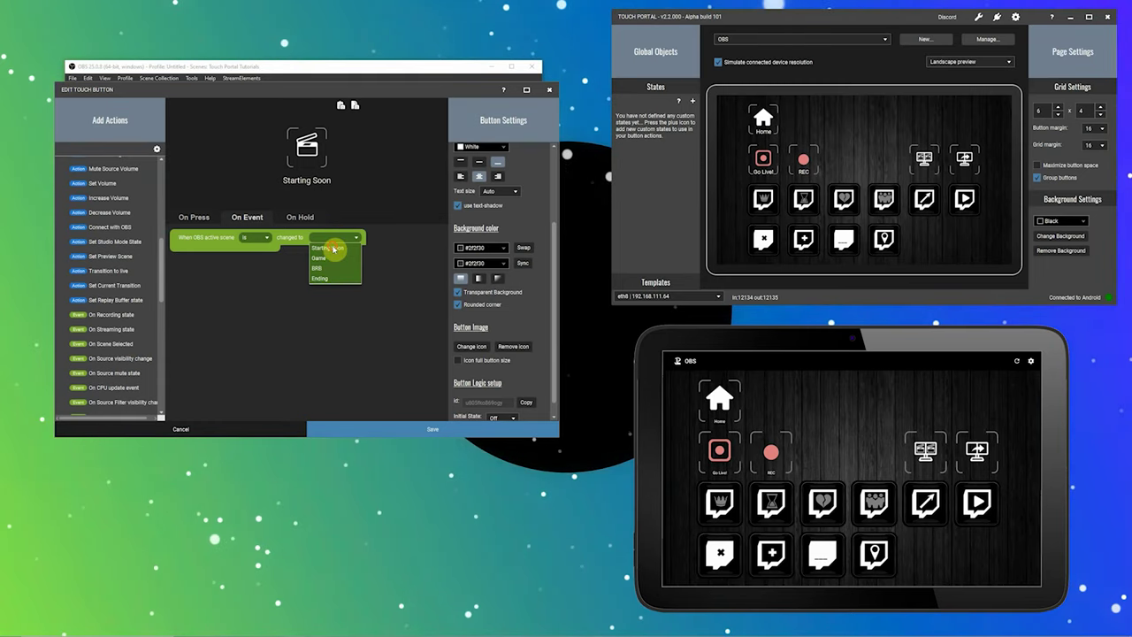
pyautogui.click(334, 249)
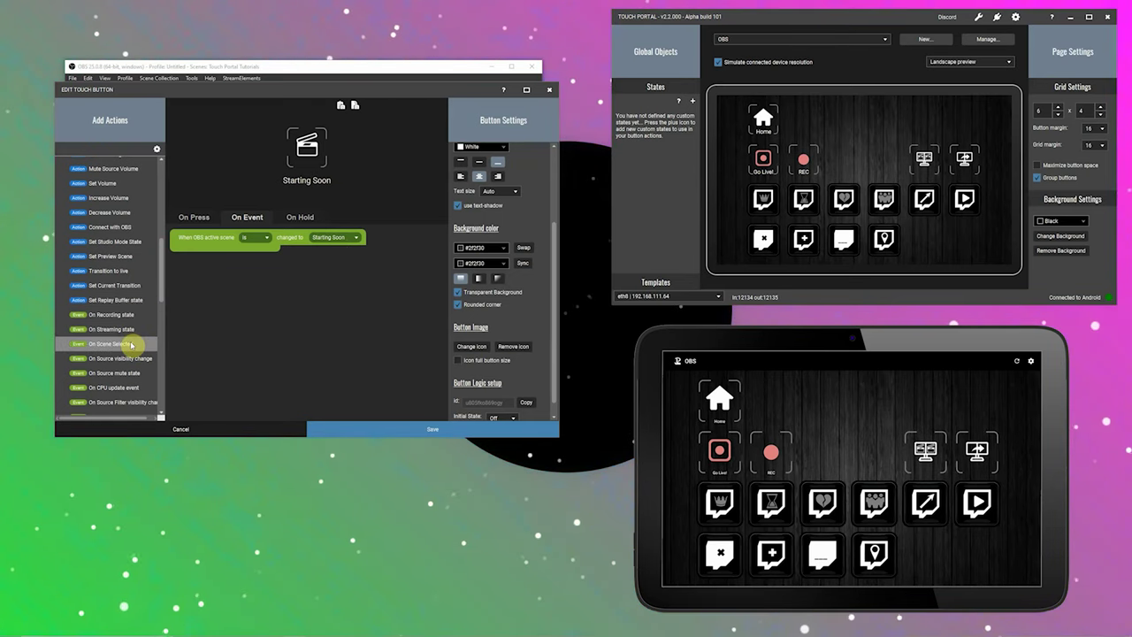
# Add a second On Scene Selected event using the 'is not' comparison
pyautogui.doubleClick(137, 344)
pyautogui.click(254, 270)
pyautogui.click(250, 284)
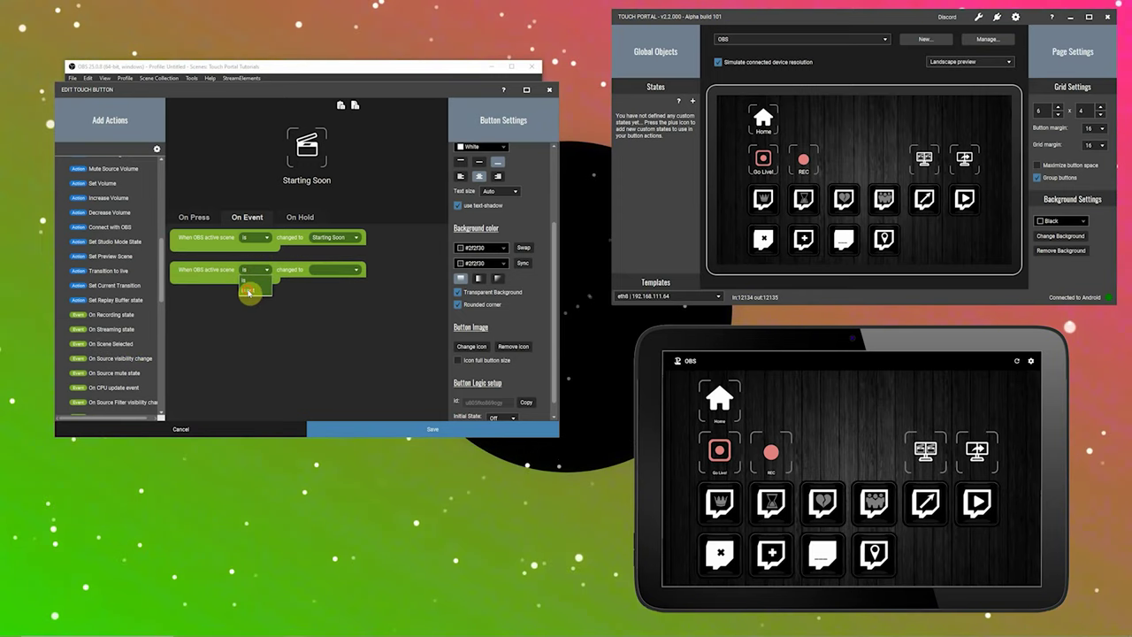
pyautogui.click(341, 272)
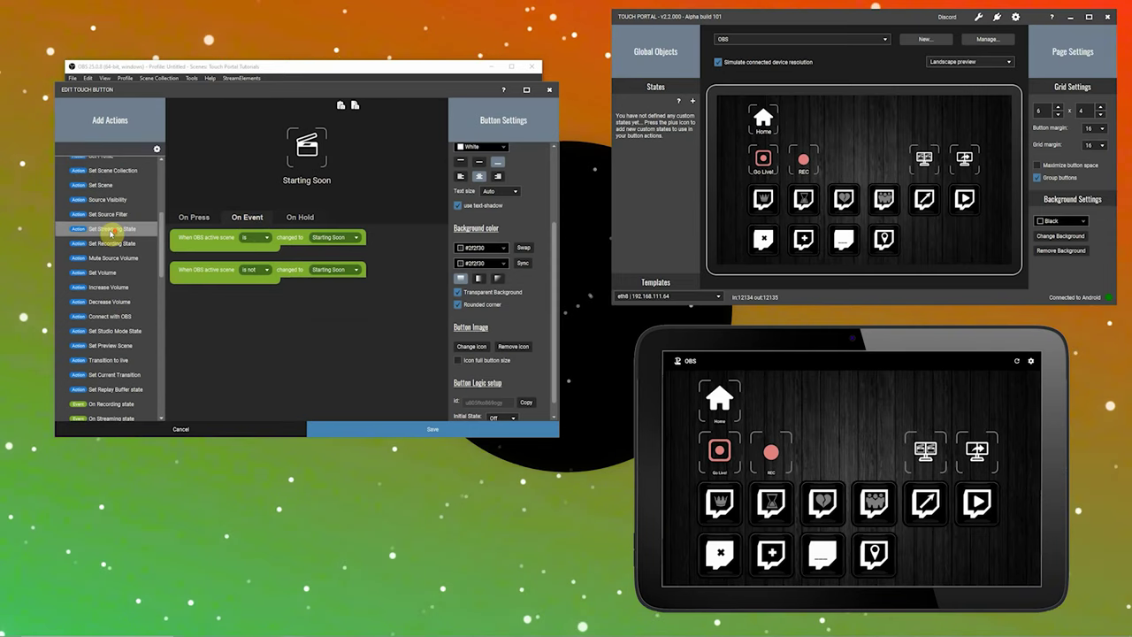
# Under the 'is Starting Soon' event, add a Change Button Visuals action showing the clapperboard icon
pyautogui.click(111, 228)
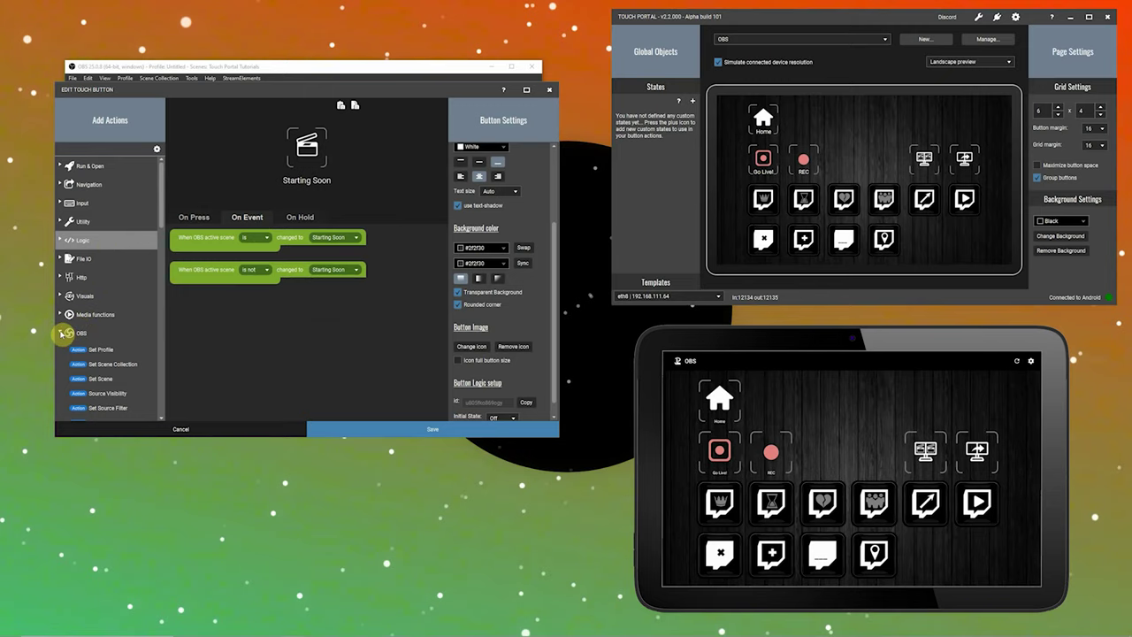
pyautogui.click(64, 334)
pyautogui.click(84, 295)
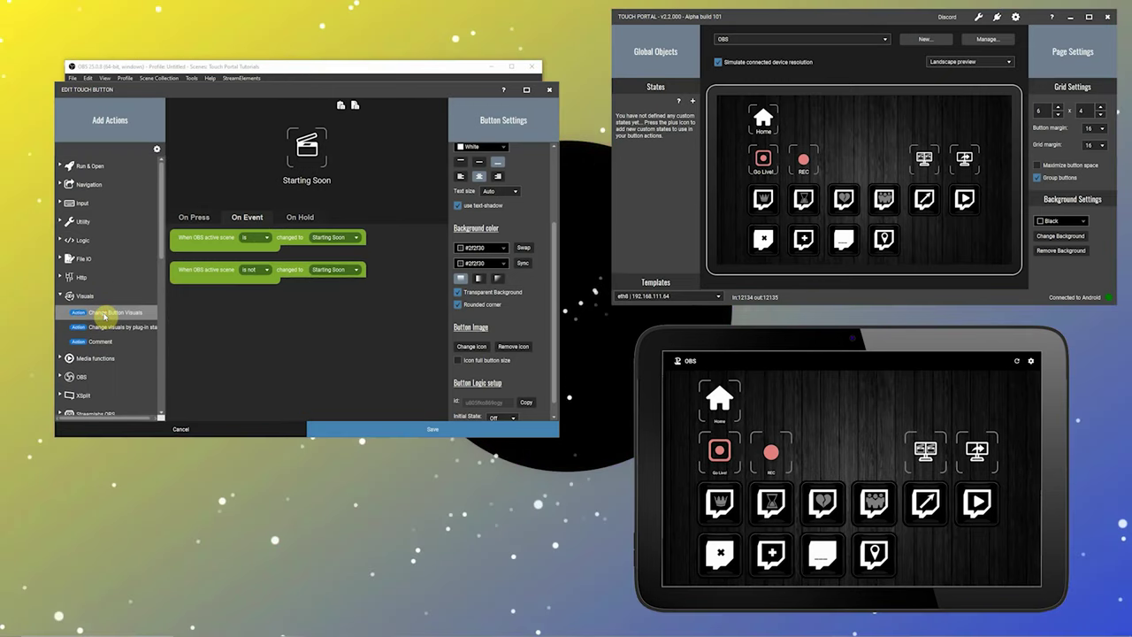
pyautogui.doubleClick(104, 314)
pyautogui.moveTo(530, 123); pyautogui.dragTo(261, 96)
pyautogui.click(176, 320)
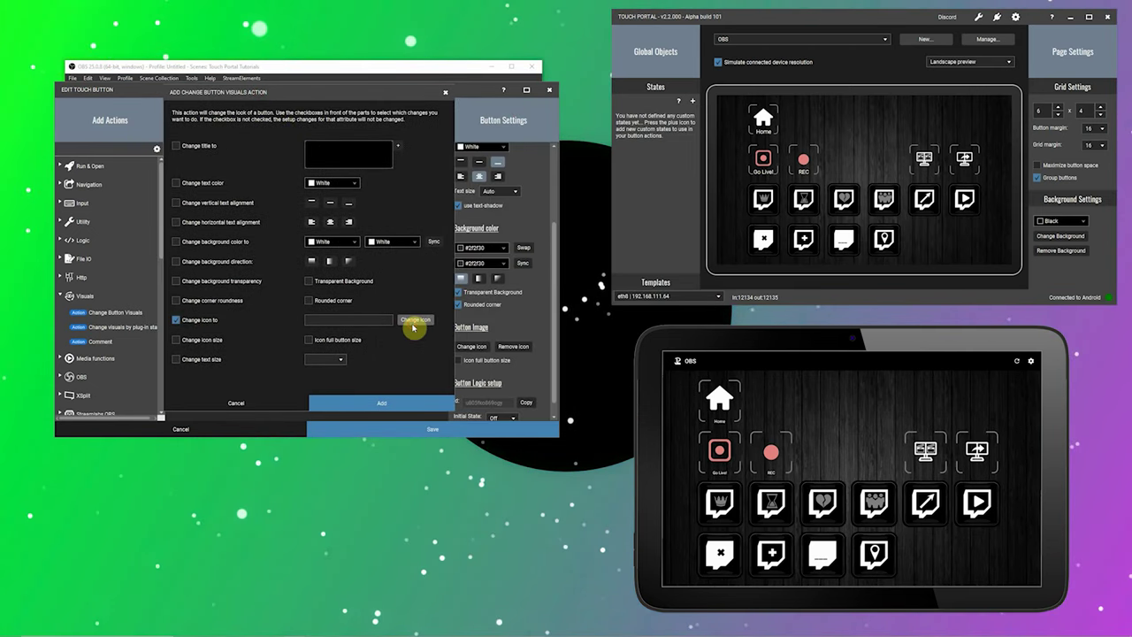
pyautogui.click(415, 319)
pyautogui.moveTo(493, 158); pyautogui.dragTo(248, 150)
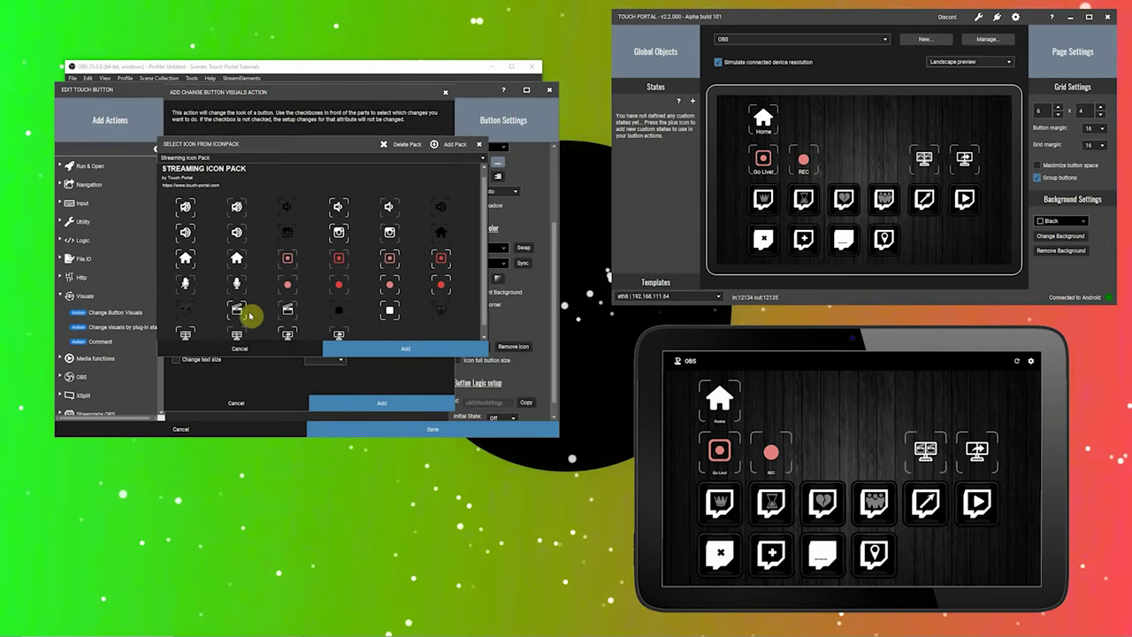
pyautogui.click(245, 313)
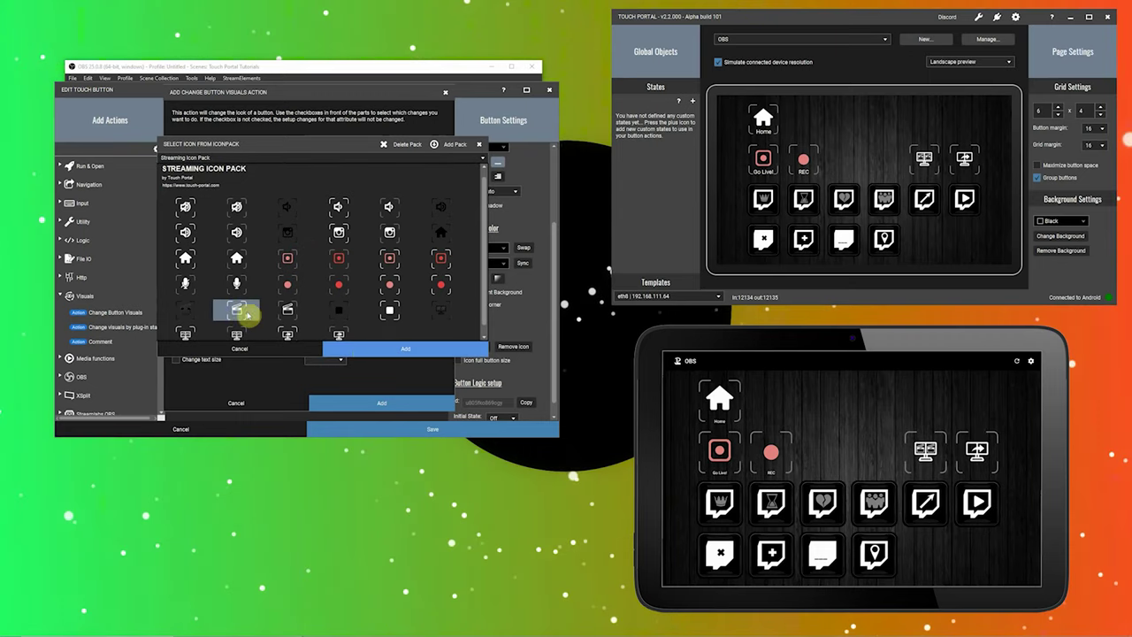
pyautogui.click(363, 352)
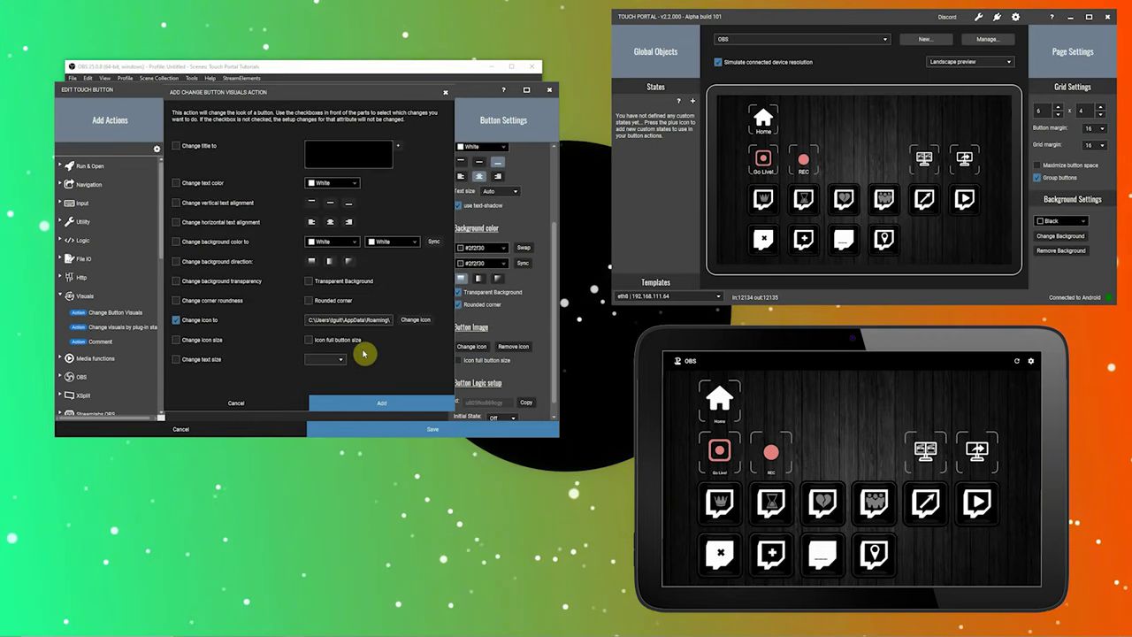
pyautogui.click(348, 404)
pyautogui.moveTo(233, 309); pyautogui.dragTo(231, 251)
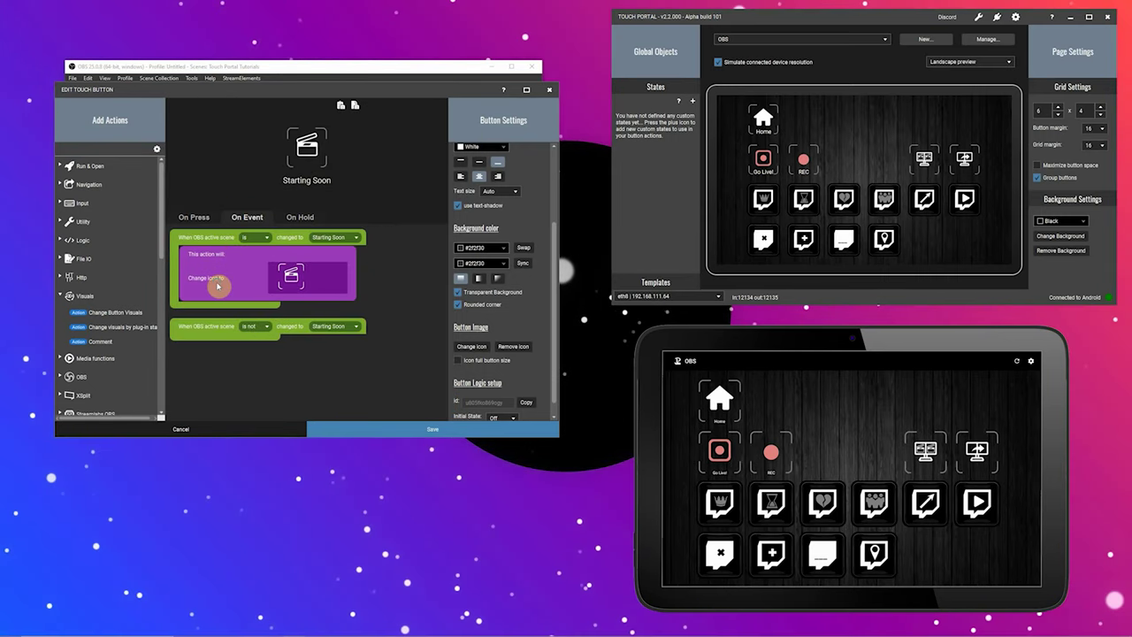
# Copy the icon-change action and paste it under the 'is not' event
pyautogui.rightClick(220, 293)
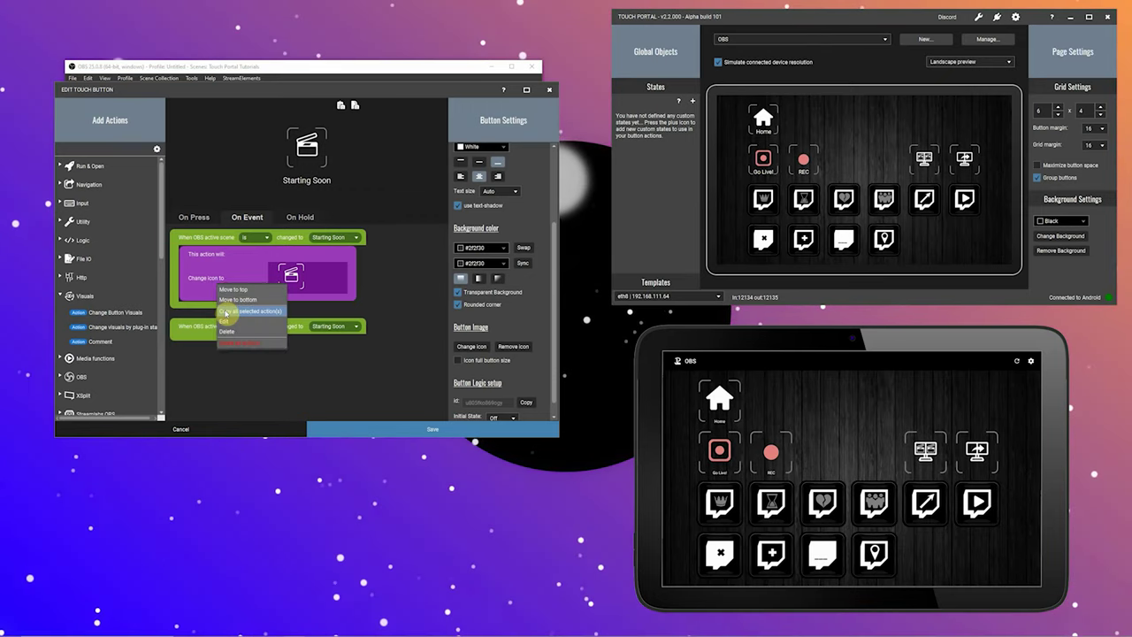
pyautogui.click(204, 313)
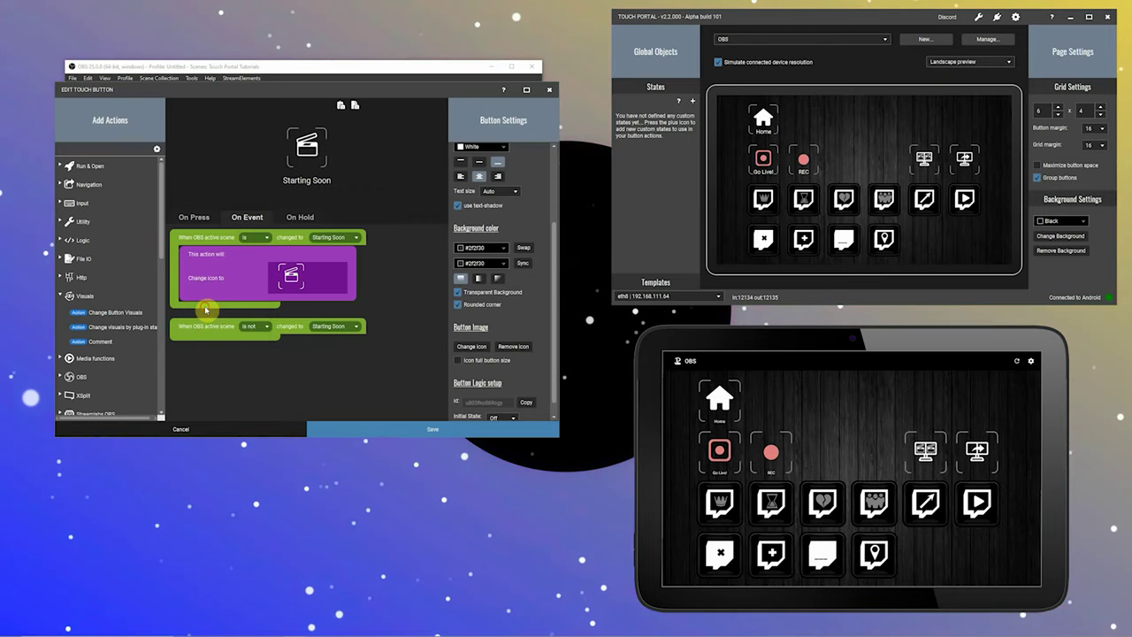
pyautogui.rightClick(202, 336)
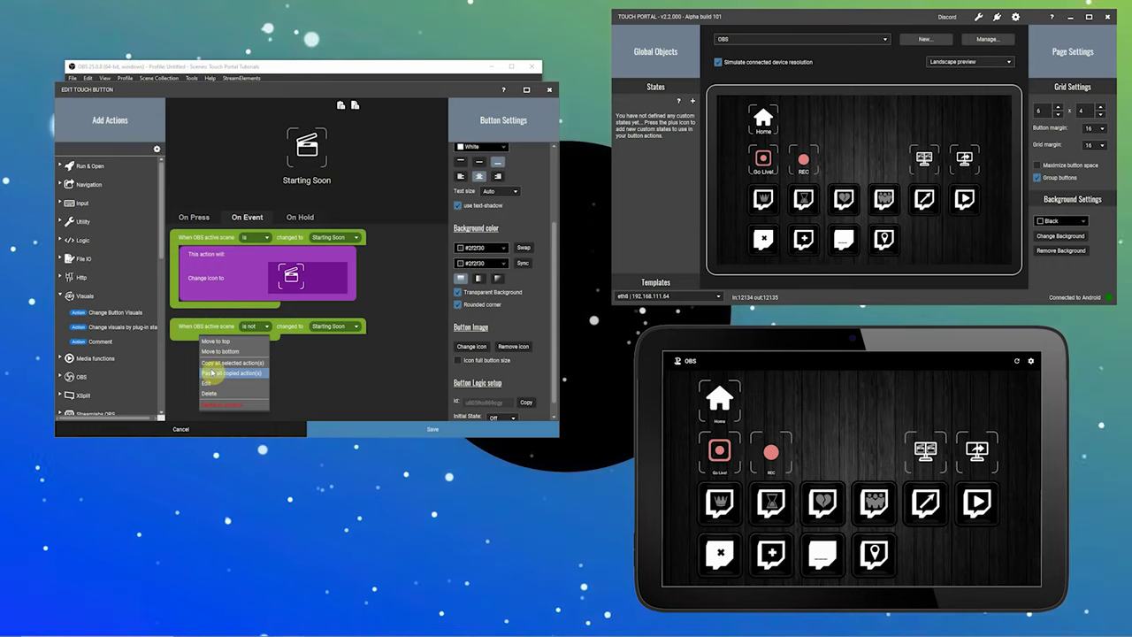
pyautogui.click(212, 374)
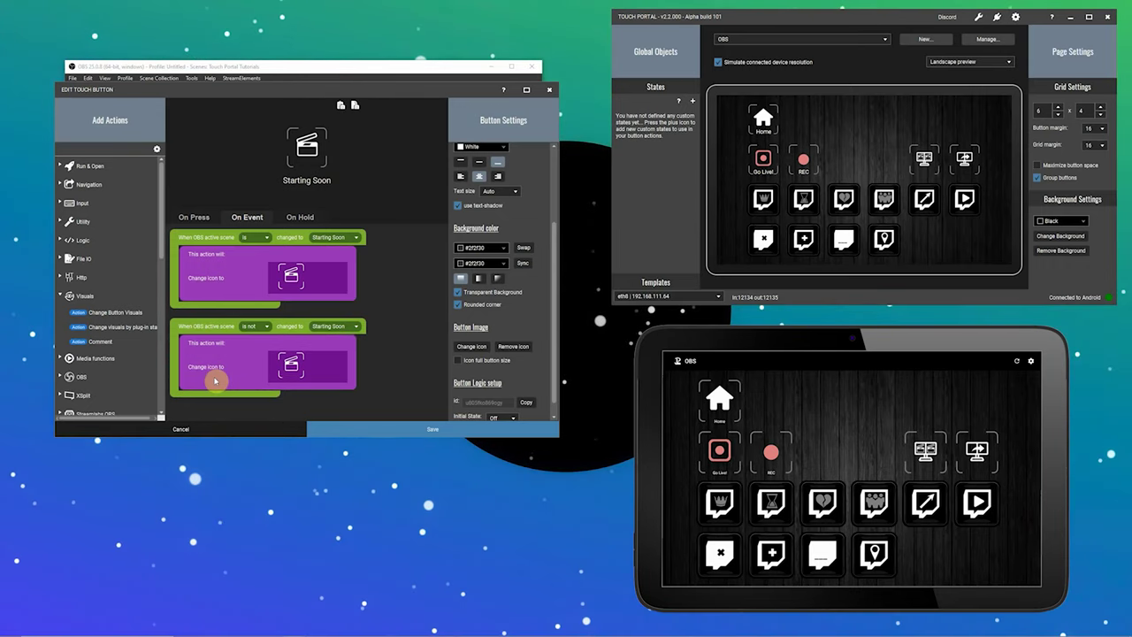
pyautogui.click(221, 360)
pyautogui.click(236, 358)
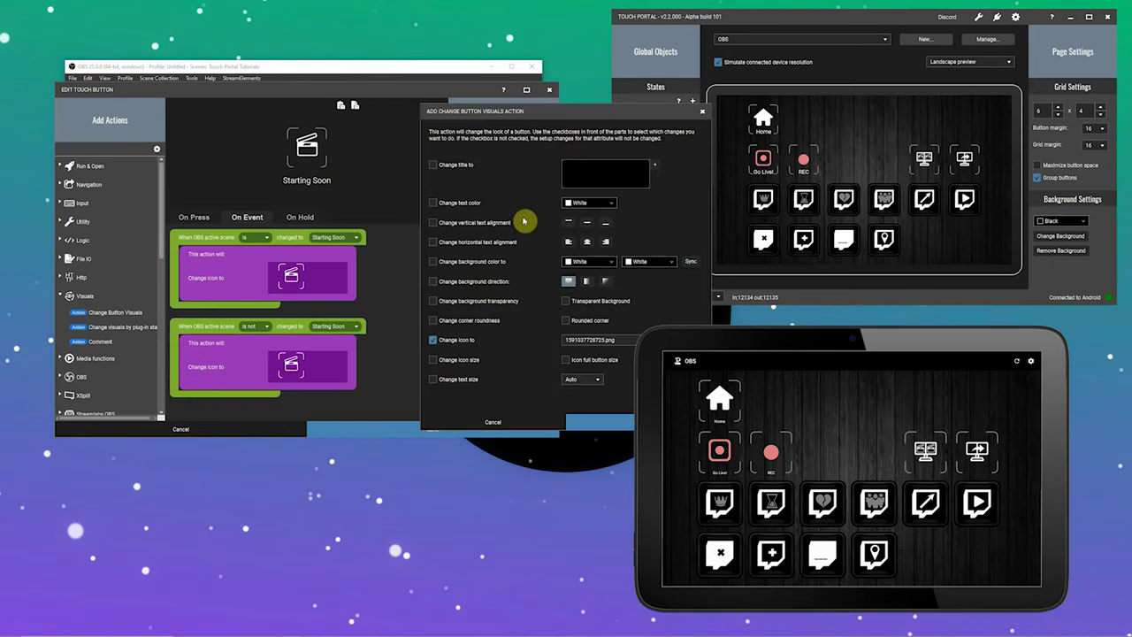
pyautogui.click(426, 100)
pyautogui.moveTo(561, 116); pyautogui.dragTo(267, 89)
# Give the pasted action a second icon-pack icon for the inactive state, then save the button
pyautogui.click(394, 314)
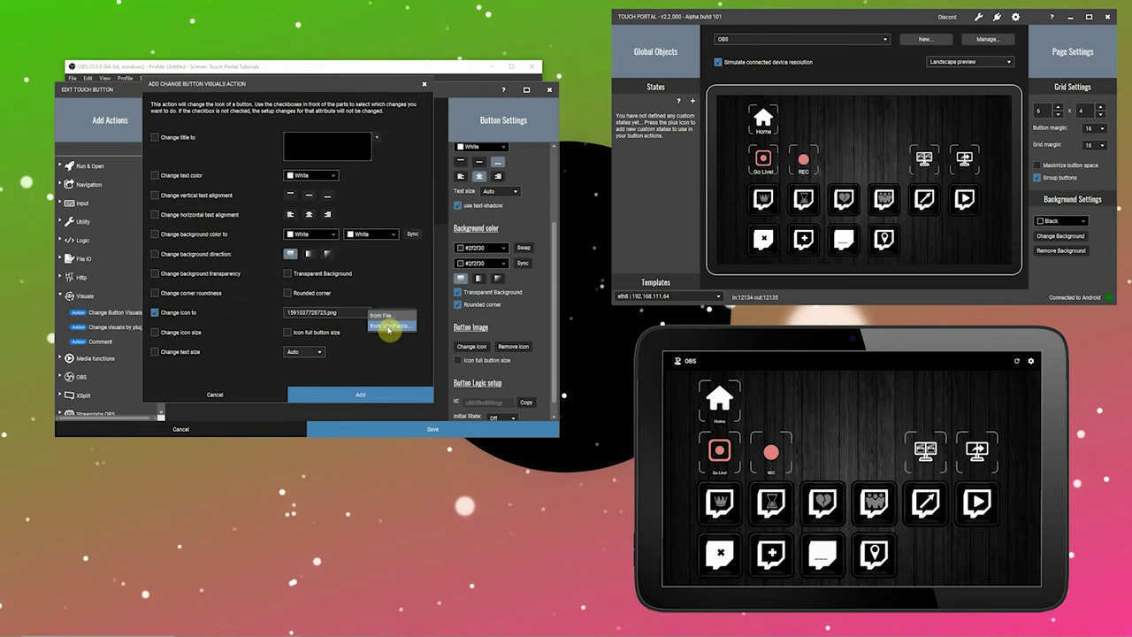
pyautogui.click(390, 326)
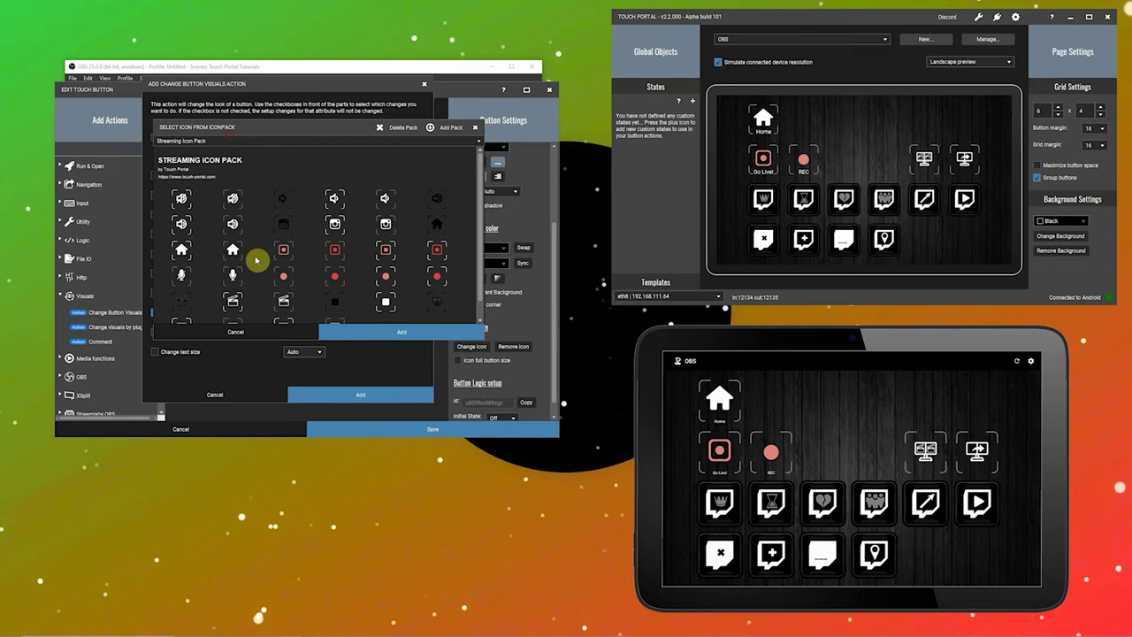
pyautogui.click(374, 331)
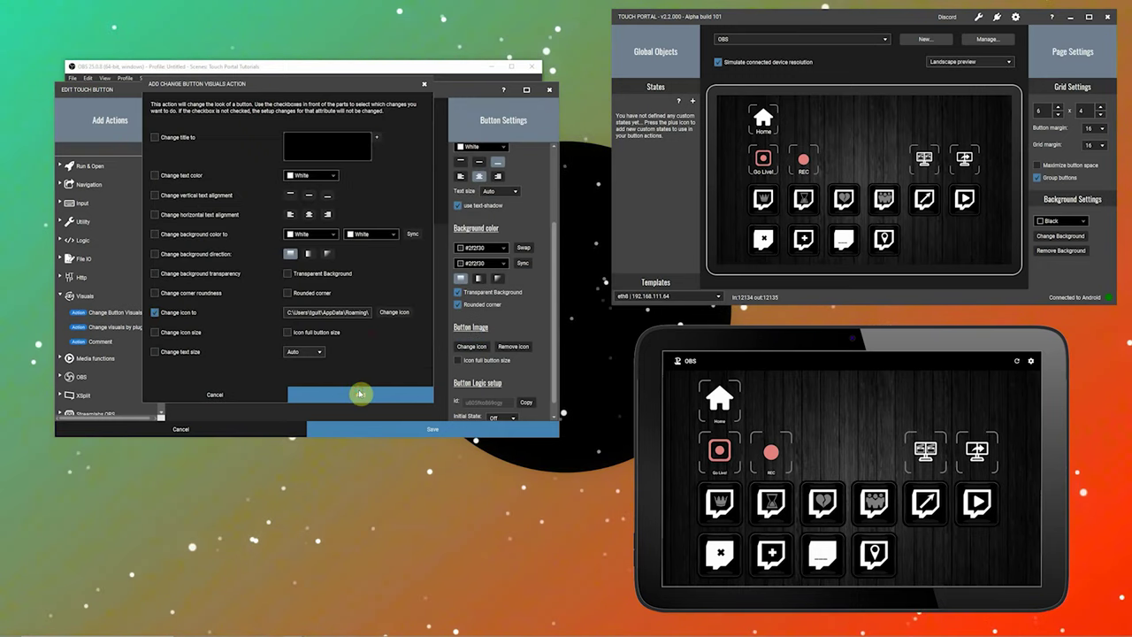
pyautogui.click(361, 393)
pyautogui.click(388, 430)
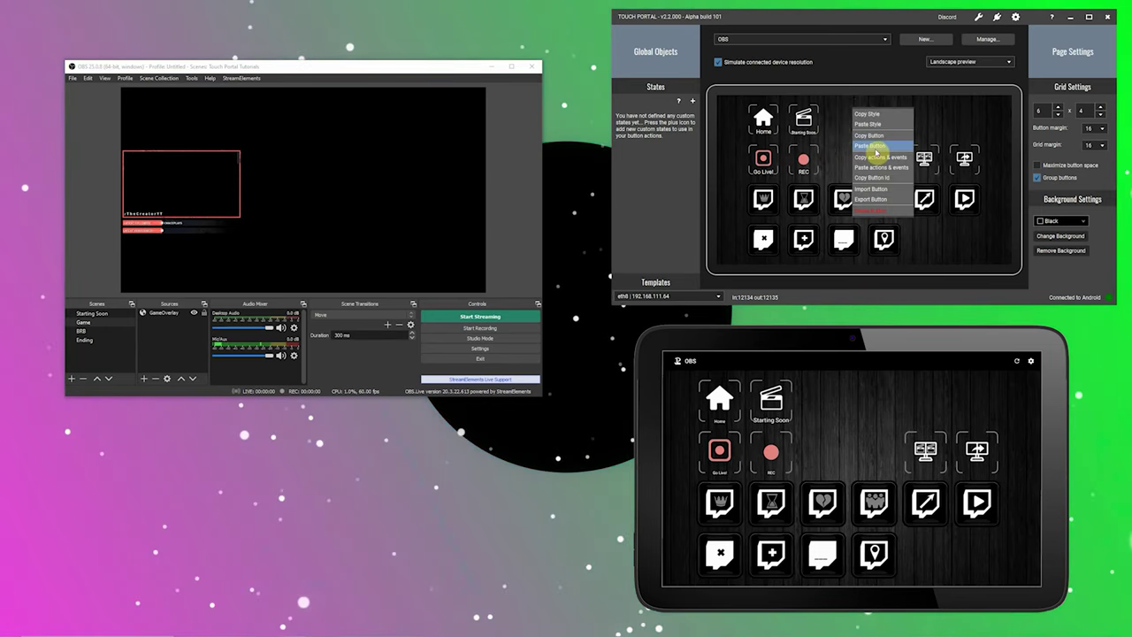
# Paste three copies of the Starting Soon button into the neighbouring grid cells
pyautogui.click(871, 146)
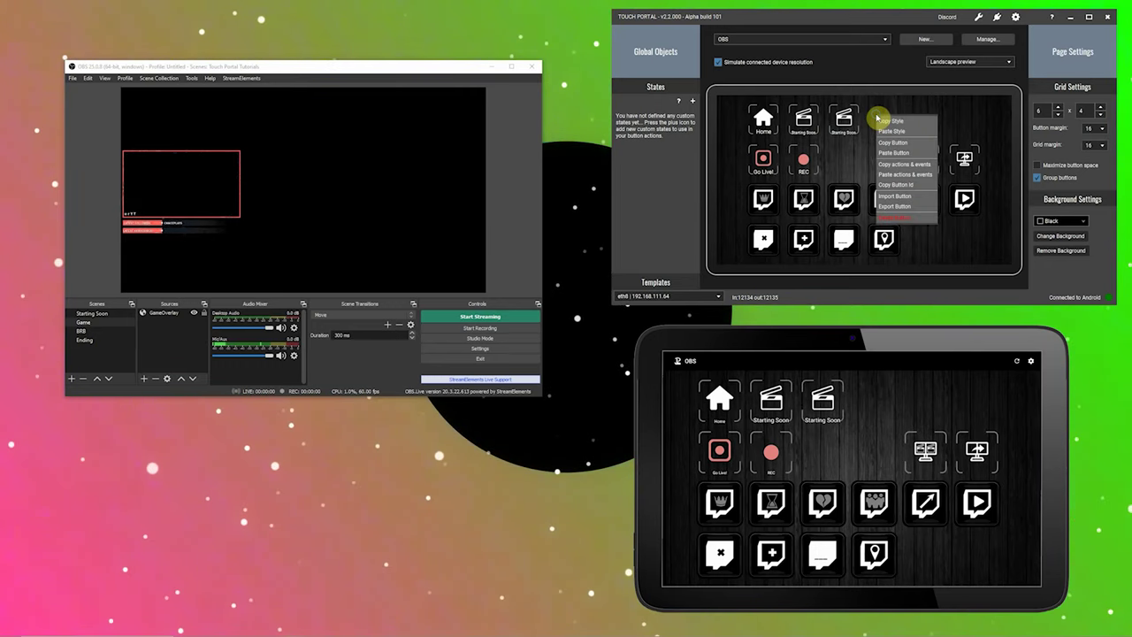
pyautogui.click(891, 152)
pyautogui.rightClick(912, 112)
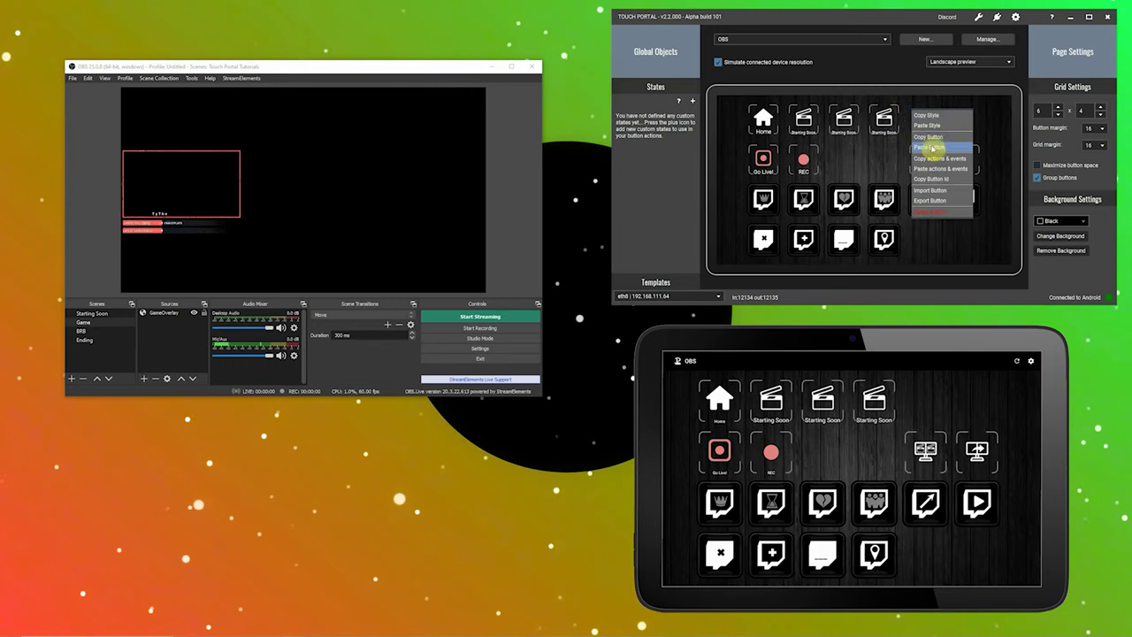
pyautogui.click(931, 148)
# Turn the first copy into a Game button: switch scene to Game, label 'Game', save
pyautogui.click(846, 127)
pyautogui.moveTo(513, 71); pyautogui.dragTo(260, 71)
pyautogui.click(275, 219)
pyautogui.click(265, 239)
pyautogui.tripleClick(524, 206)
pyautogui.write('Game')
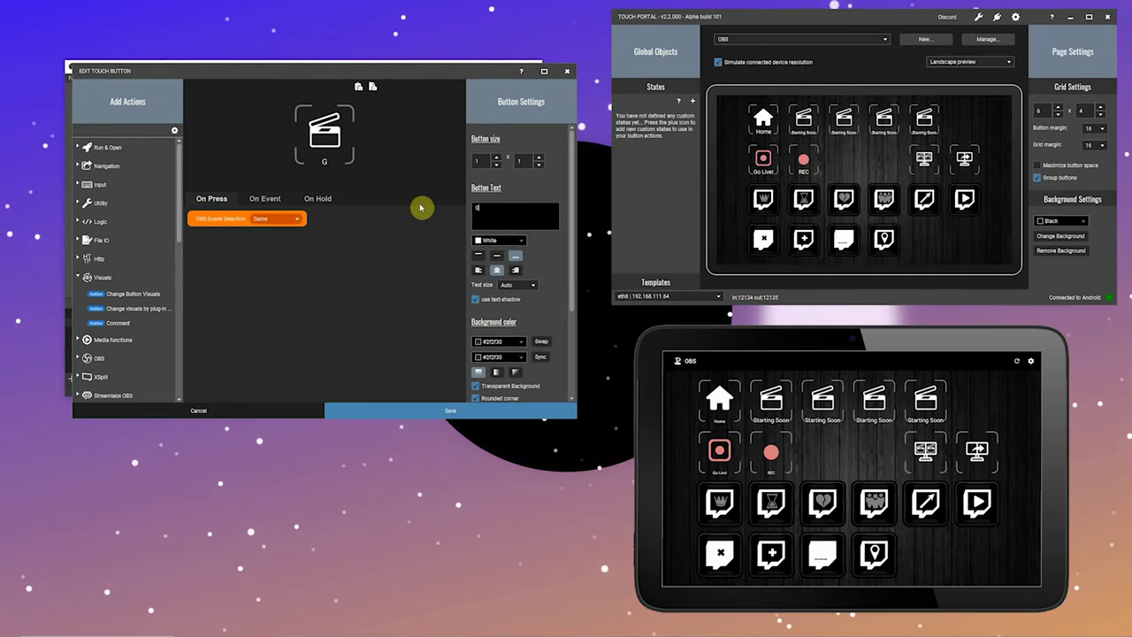
pyautogui.click(261, 199)
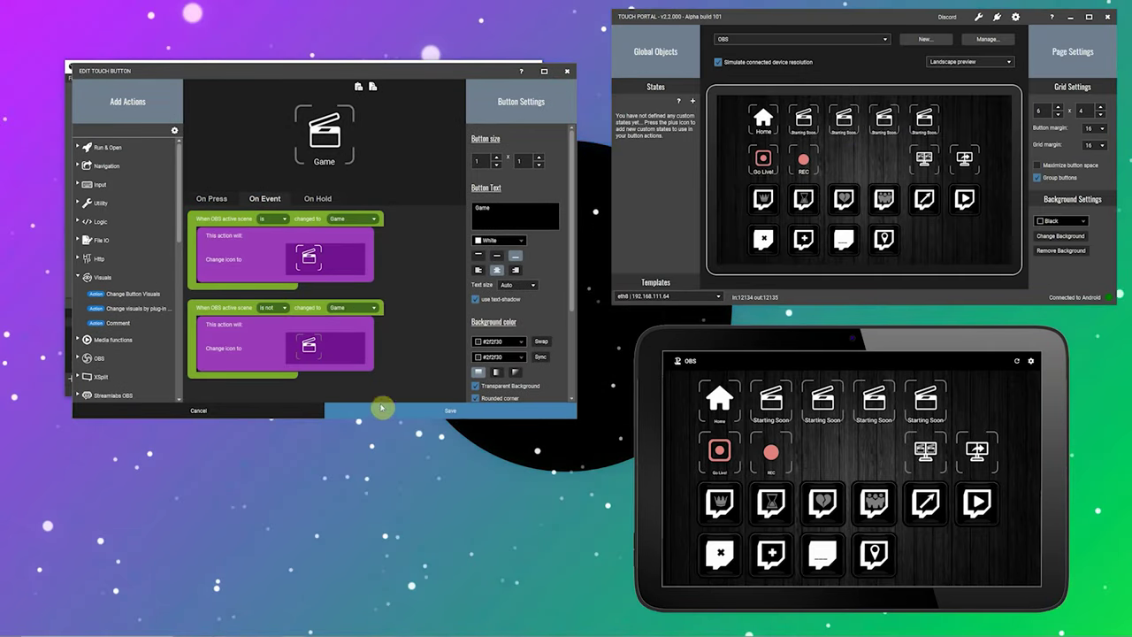
pyautogui.click(371, 409)
# Update the second copy's event scene and save it as the BRB button
pyautogui.click(885, 123)
pyautogui.moveTo(603, 97); pyautogui.dragTo(406, 39)
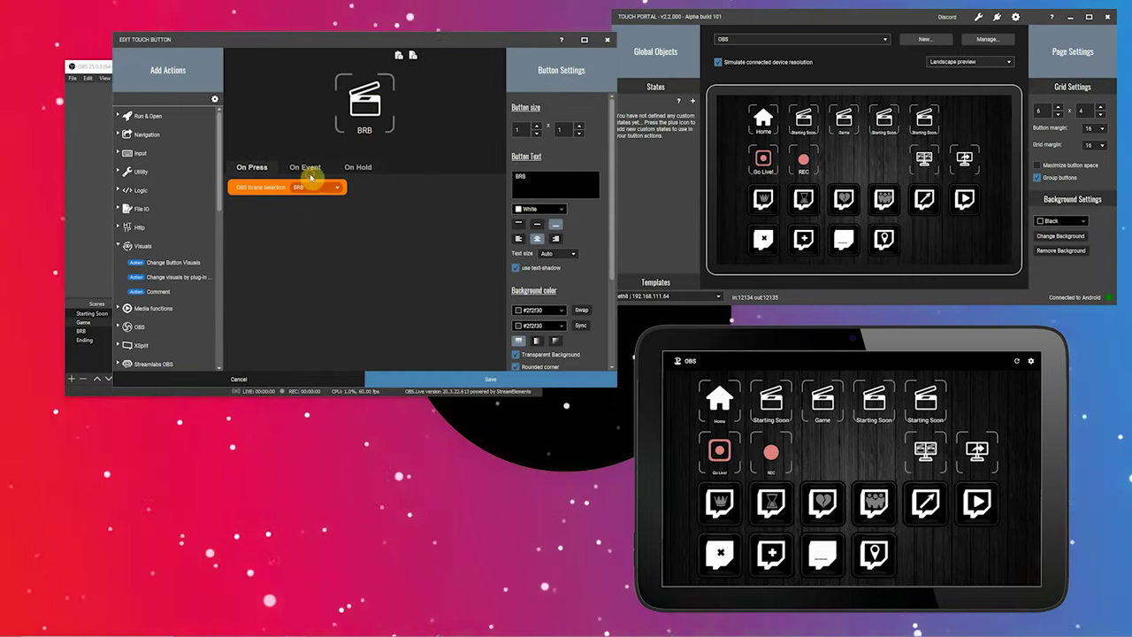
pyautogui.click(305, 166)
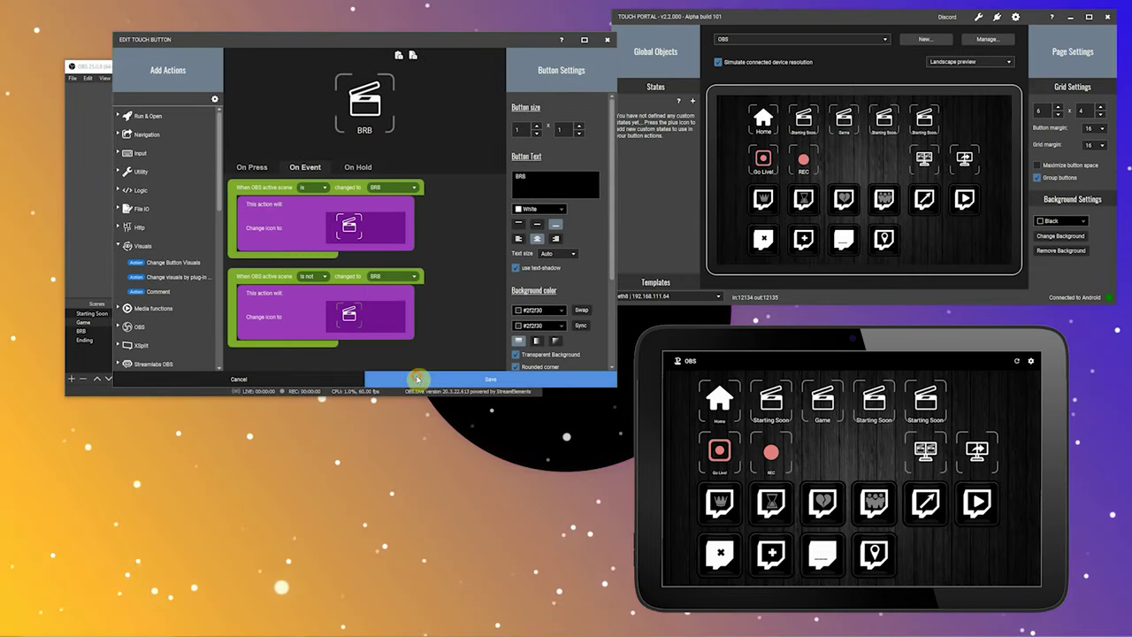
pyautogui.click(417, 379)
# Change the last copy's OBS scene, save, and reopen it to make it Ending
pyautogui.click(925, 117)
pyautogui.click(311, 218)
pyautogui.click(305, 228)
pyautogui.click(301, 198)
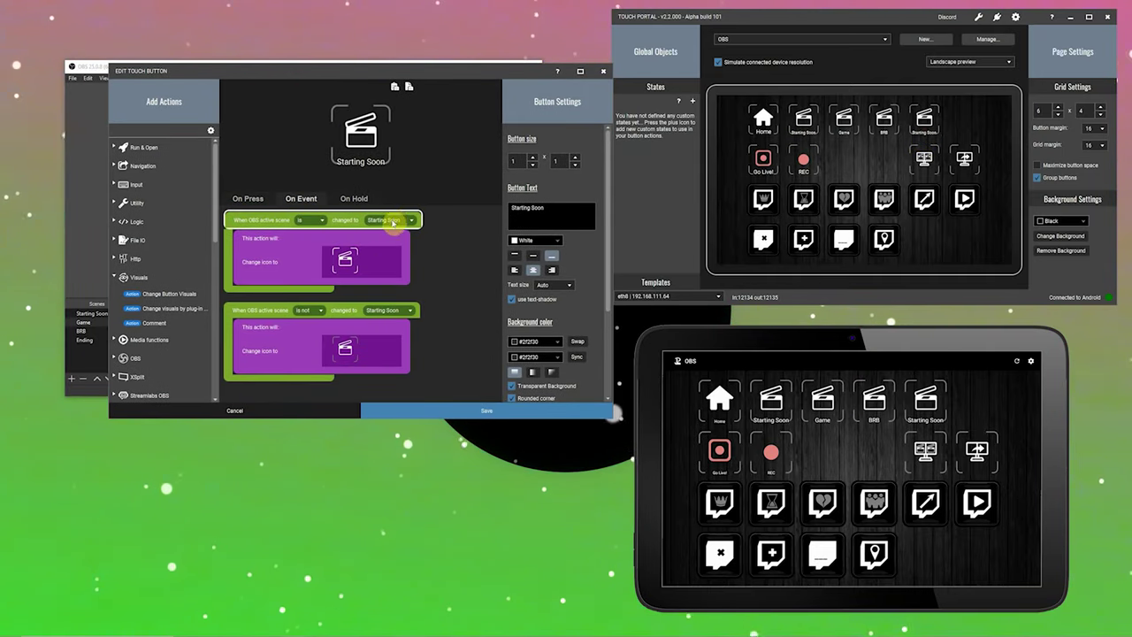
pyautogui.click(394, 410)
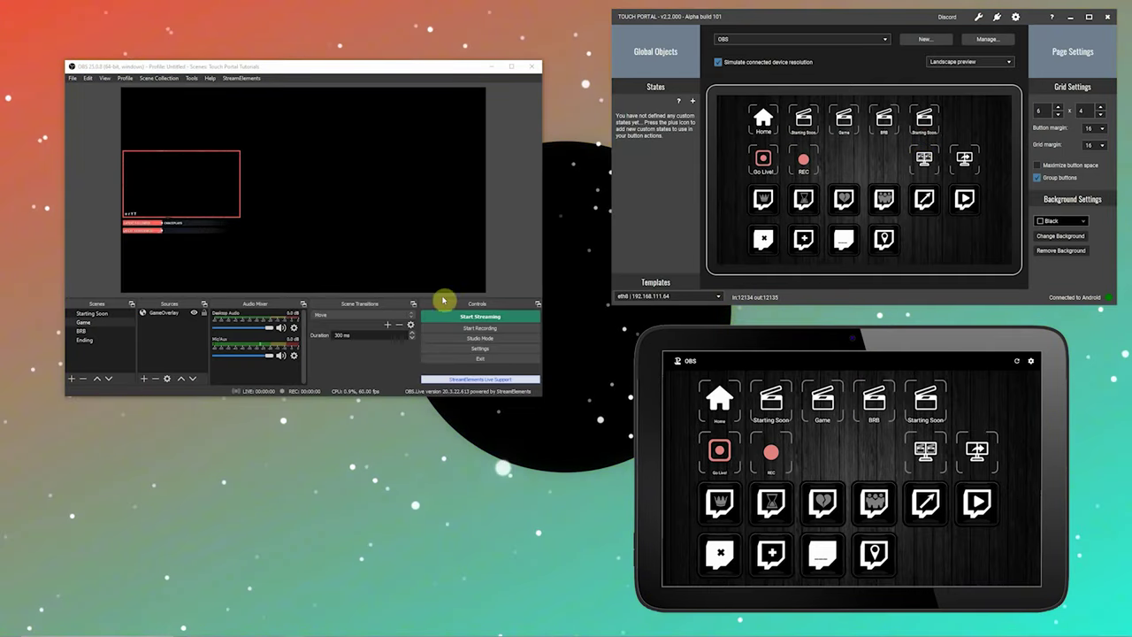
pyautogui.click(924, 118)
pyautogui.moveTo(455, 106); pyautogui.dragTo(171, 81)
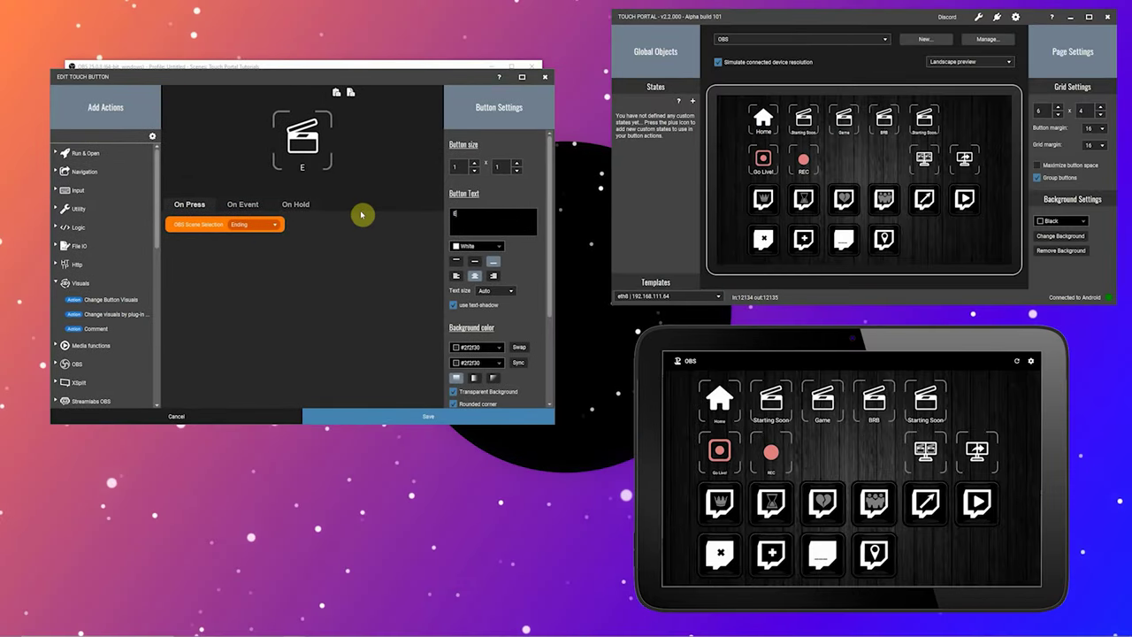